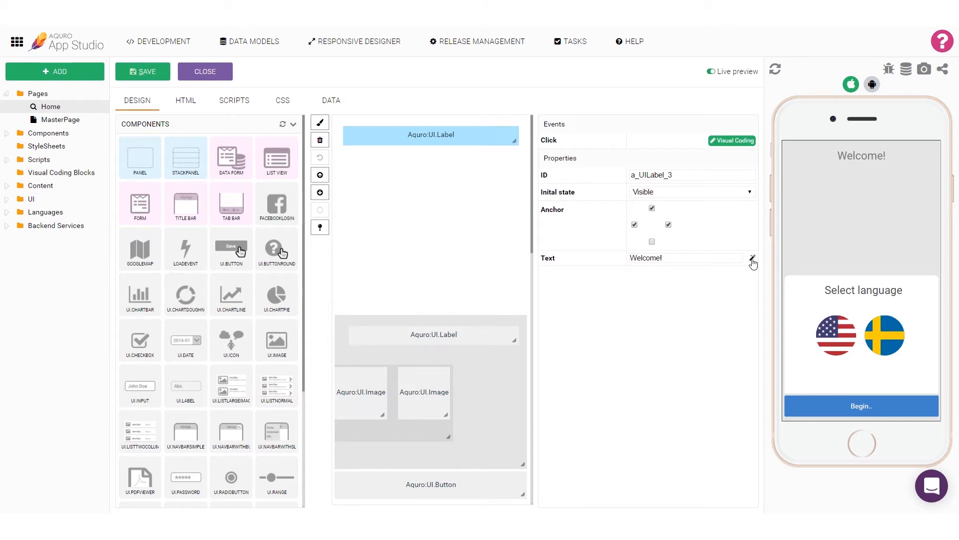
# Step: Convert the Welcome! label's text to a phrase, keeping the suggested phrase name and default value
pyautogui.click(752, 258)
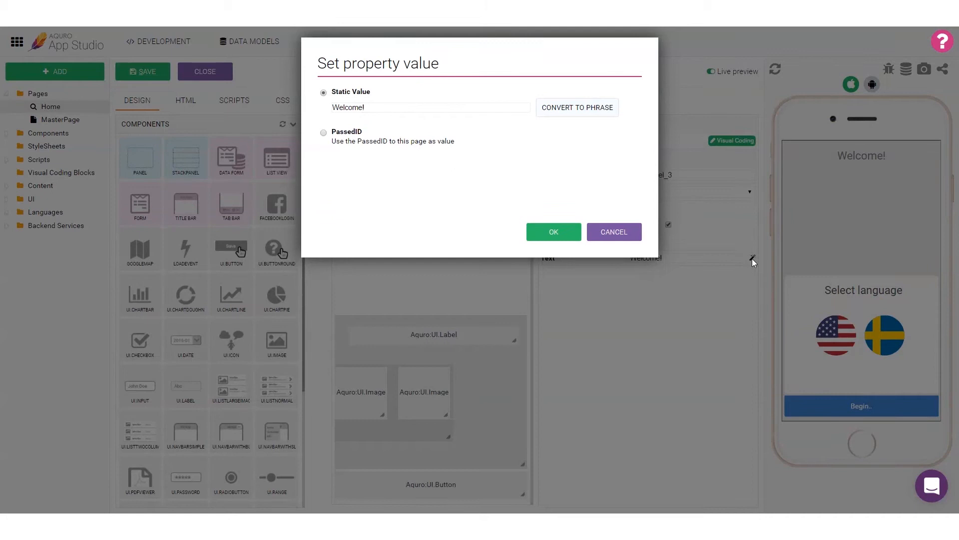
pyautogui.click(588, 116)
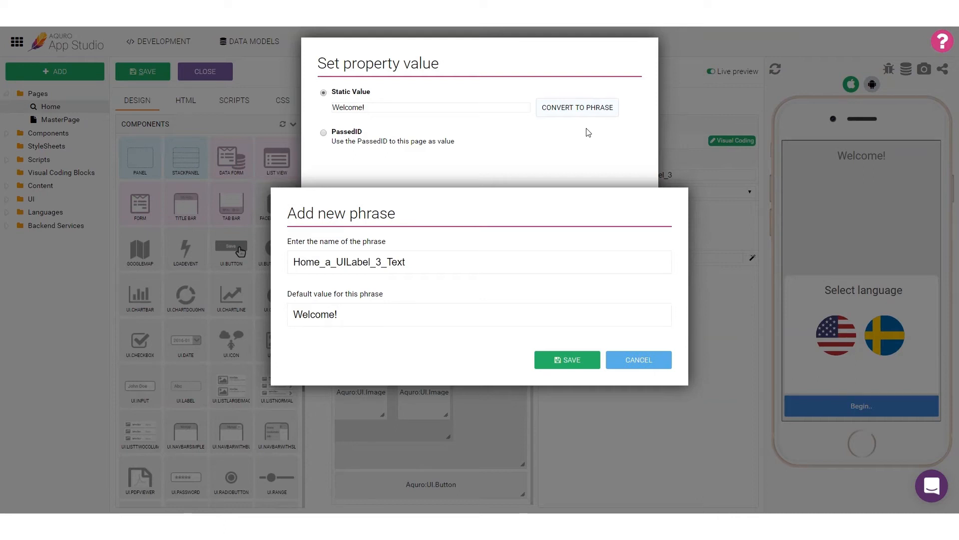
pyautogui.click(566, 369)
# Step: Convert the Select language label's text to a phrase with the suggested name and default value
pyautogui.click(486, 340)
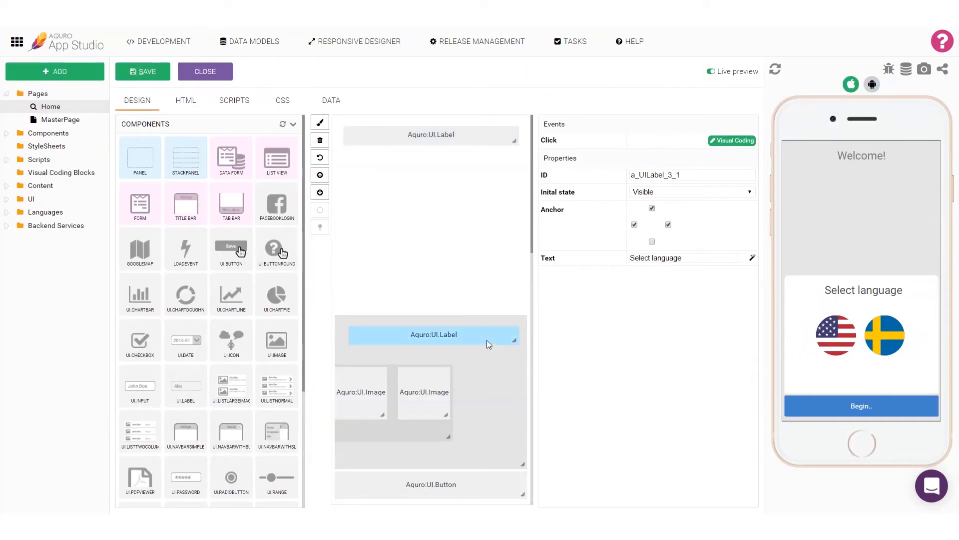
pyautogui.click(752, 257)
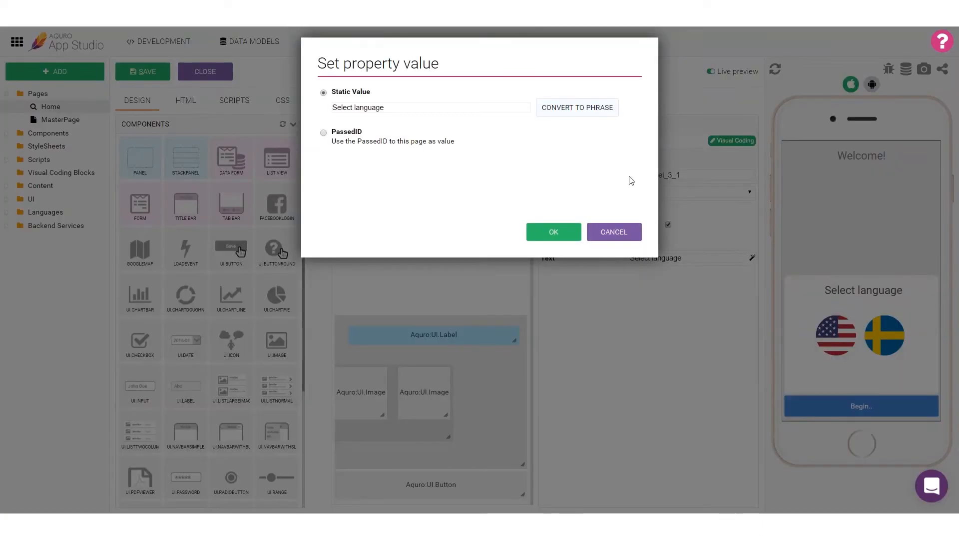
pyautogui.click(563, 111)
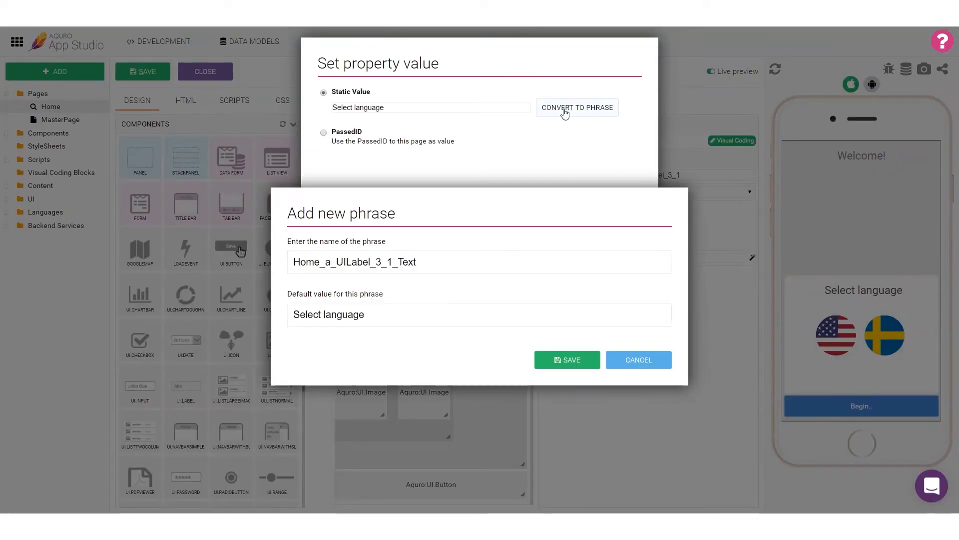
pyautogui.click(569, 364)
# Step: Convert the Begin.. button's text to a phrase with the suggested name and default value
pyautogui.click(464, 478)
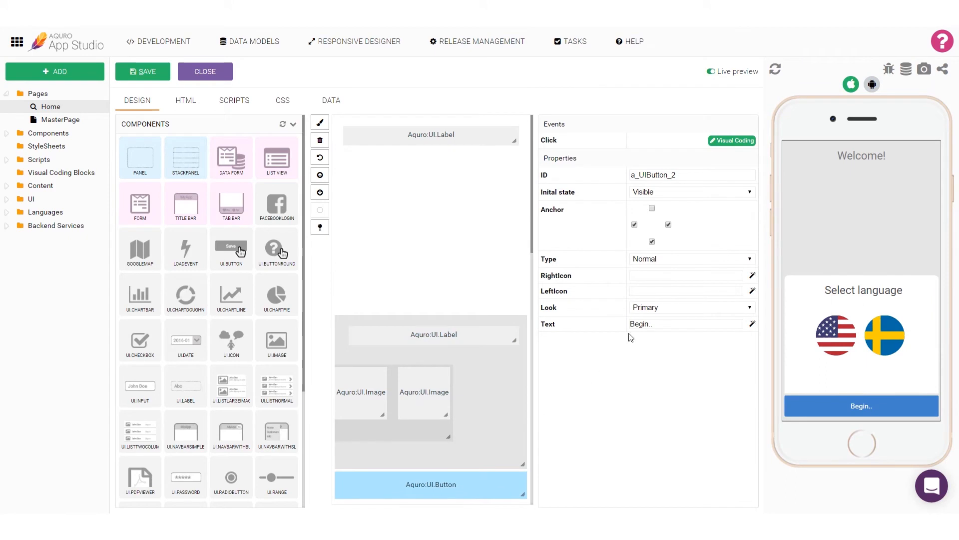
pyautogui.click(752, 323)
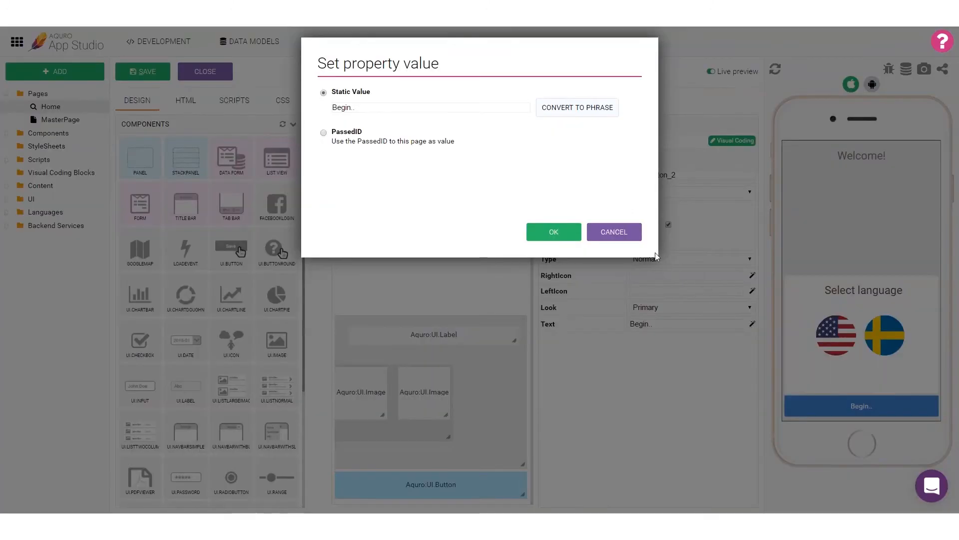
pyautogui.click(560, 108)
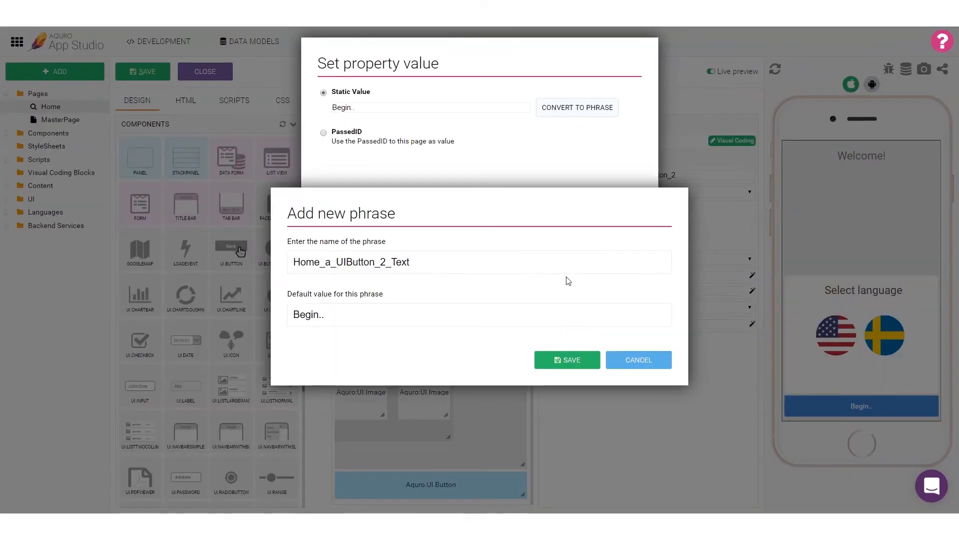
pyautogui.click(567, 363)
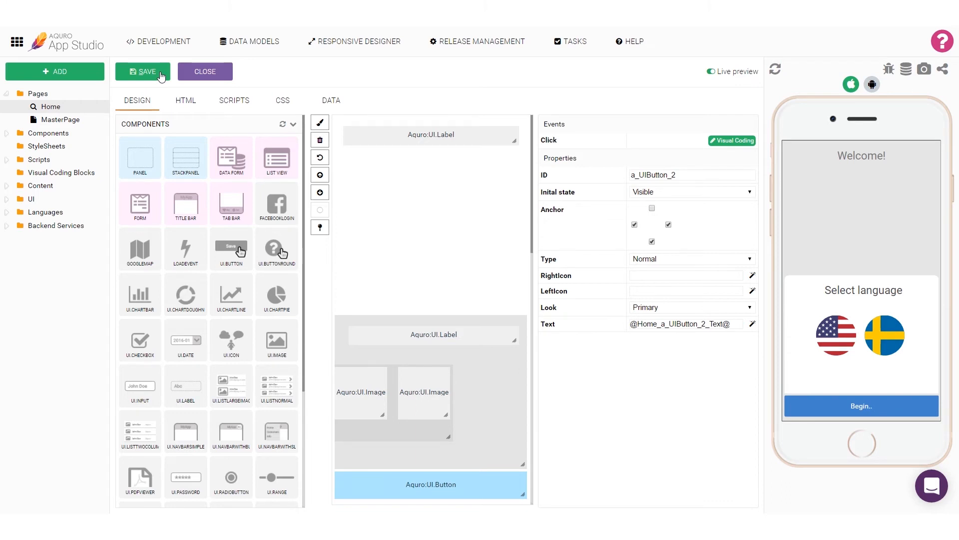
# Step: Set the default-language value of phrase Home_a_UILabel_3_Text to "Welcome to our app!" and refresh the app preview
pyautogui.click(7, 212)
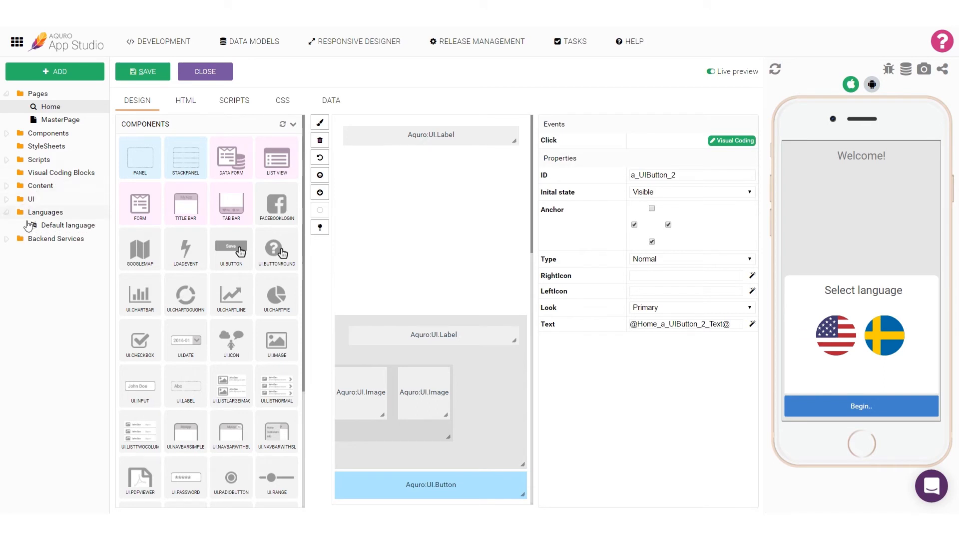
pyautogui.click(65, 229)
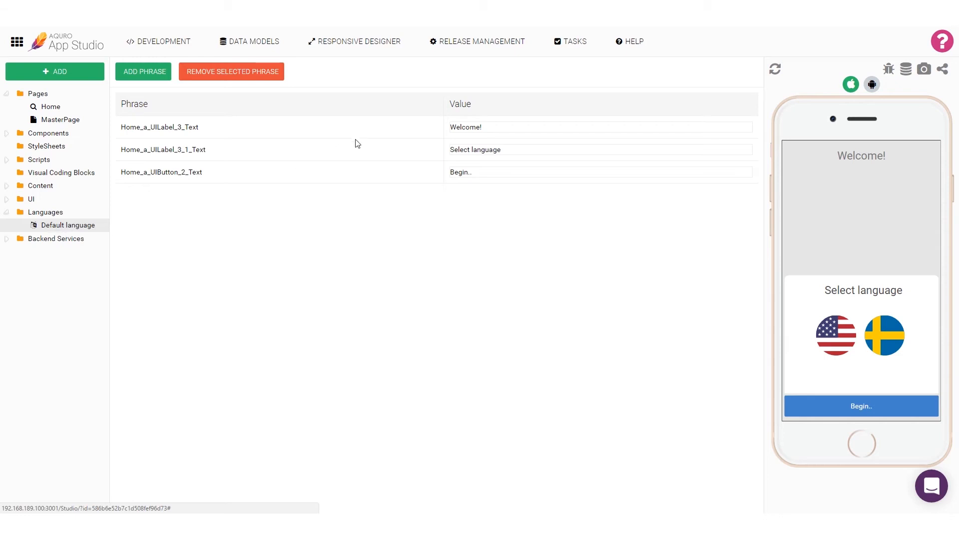
pyautogui.click(519, 126)
pyautogui.press('BackSpace')
pyautogui.write('to our app!')
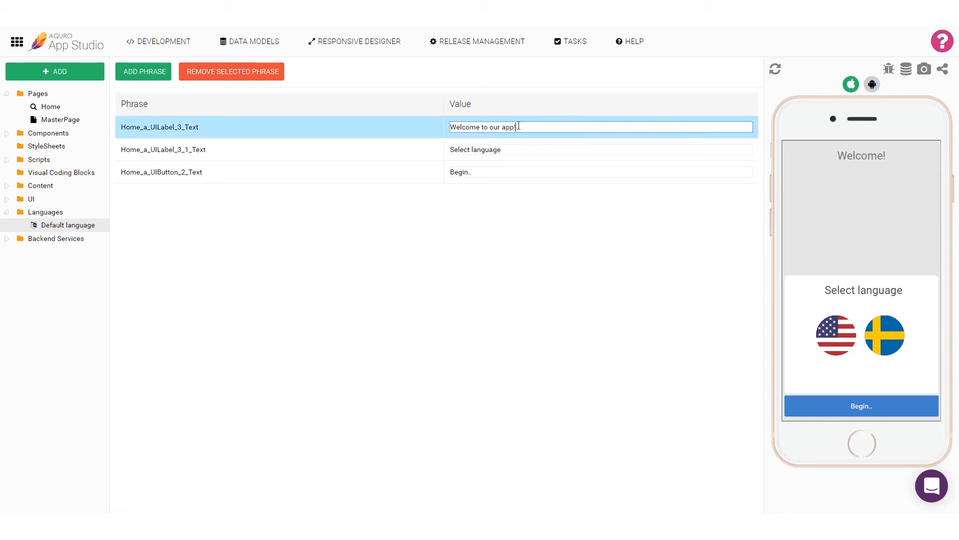
pyautogui.click(777, 69)
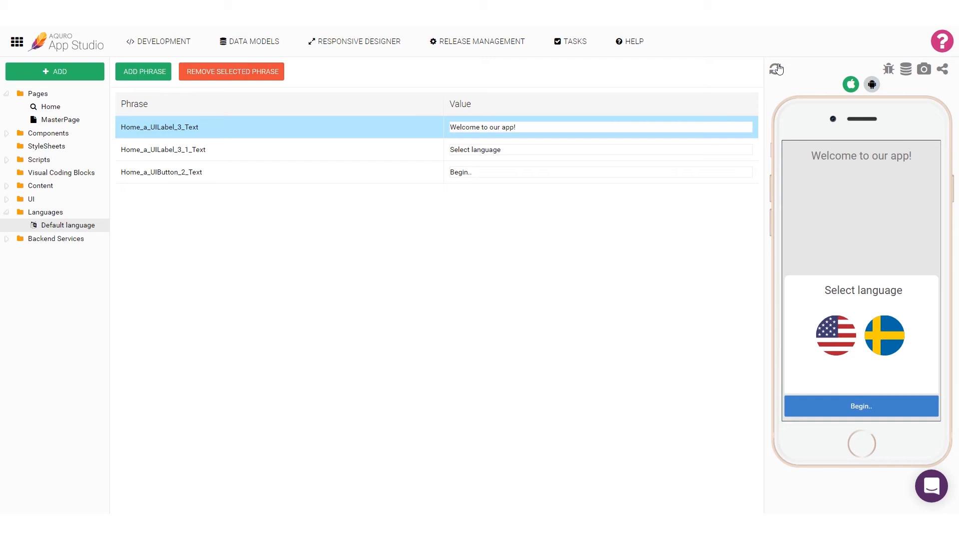
# Step: Add Swedish as a new language to the app
pyautogui.rightClick(59, 218)
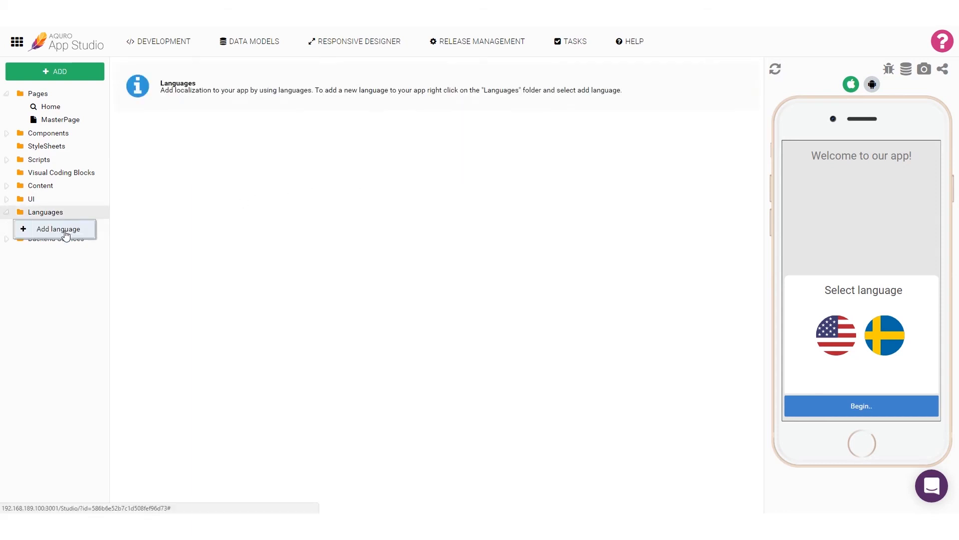
pyautogui.click(65, 233)
pyautogui.click(315, 261)
pyautogui.write('t')
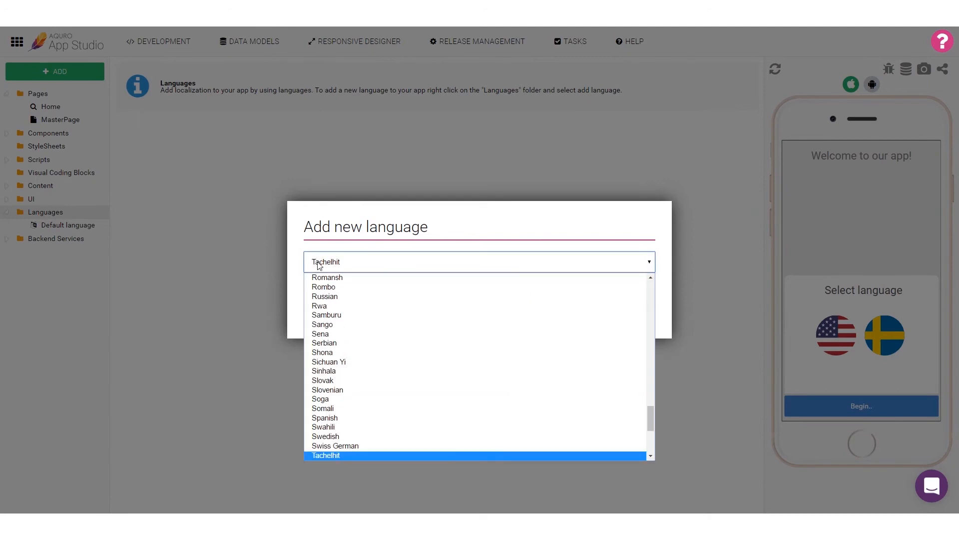
pyautogui.click(343, 438)
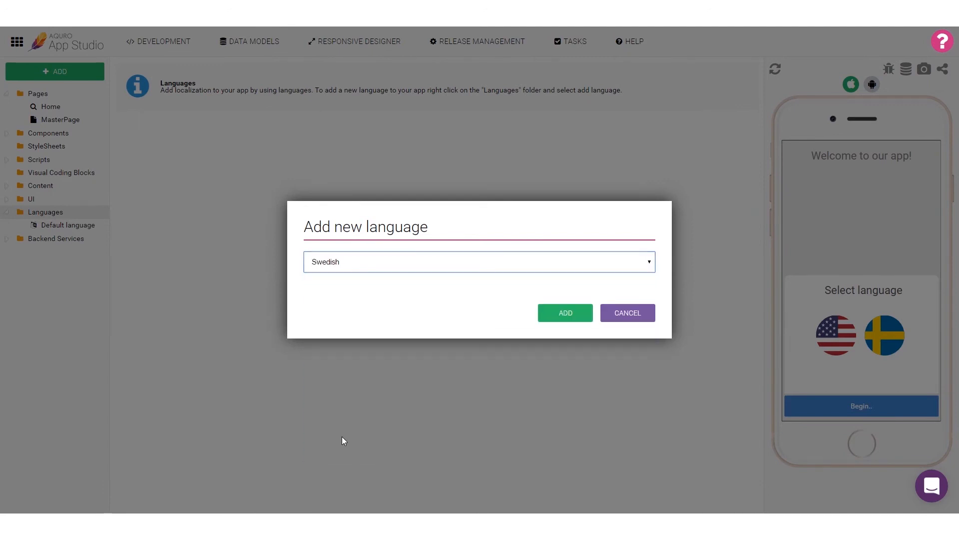
pyautogui.click(562, 316)
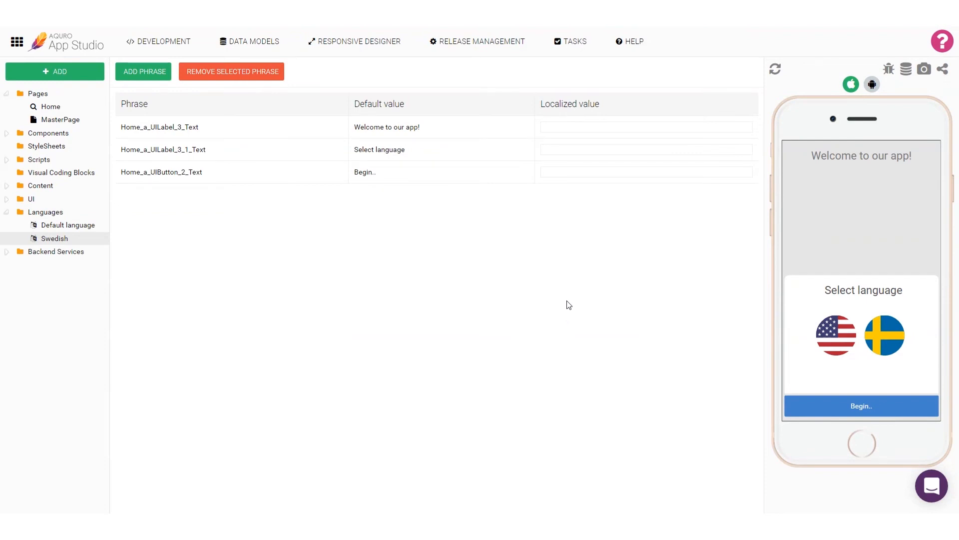
# Step: Enter the Swedish localized values "Välkommen till vår app!", "Välj språk" and "Starta.." for the three phrases in order
pyautogui.click(564, 128)
pyautogui.write('V')
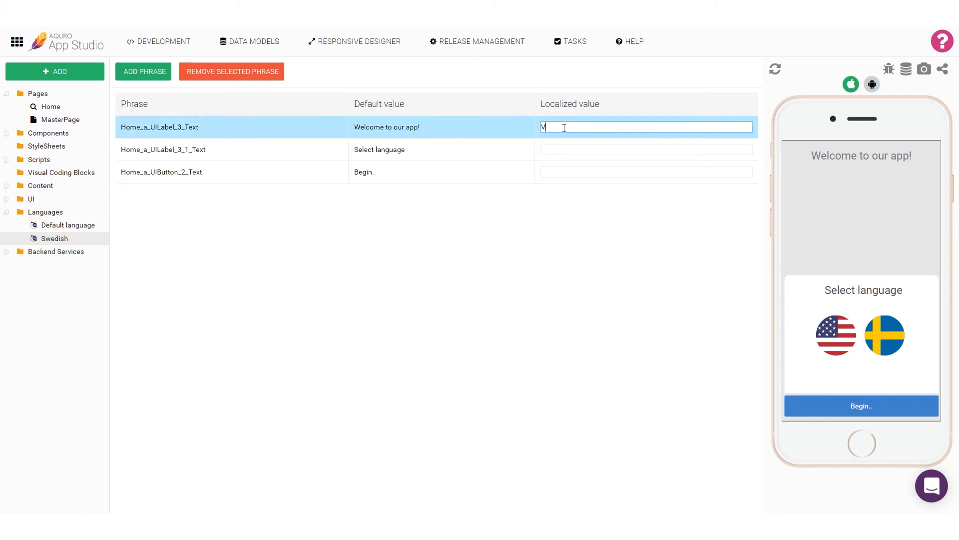
pyautogui.write('älkommen till vår app!')
pyautogui.press('Tab')
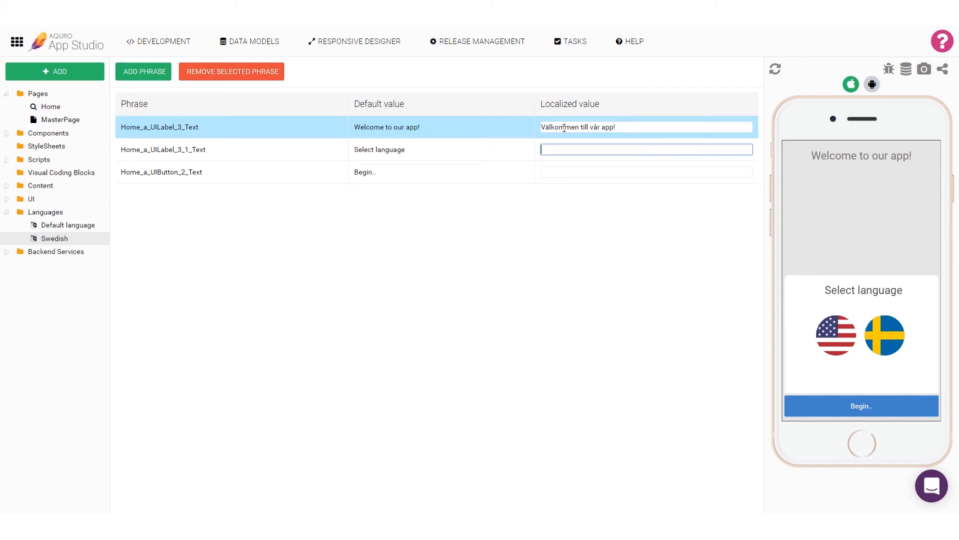
pyautogui.write('Välj språk')
pyautogui.press('Tab')
pyautogui.write('Starta..')
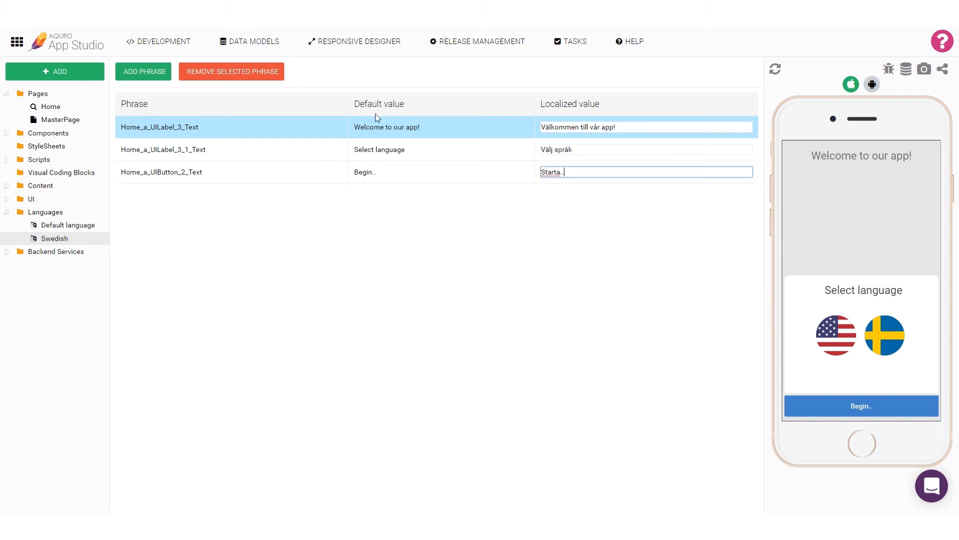
# Step: In the Home page's Swedish flag image click event, link a Language.Set block to Start with the static LanguageCode "sv"
pyautogui.click(59, 107)
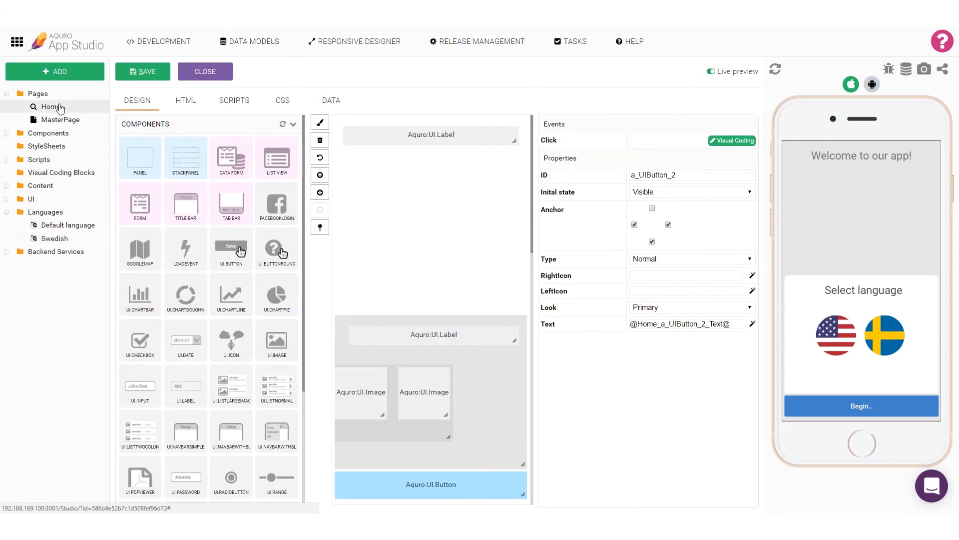
pyautogui.click(418, 394)
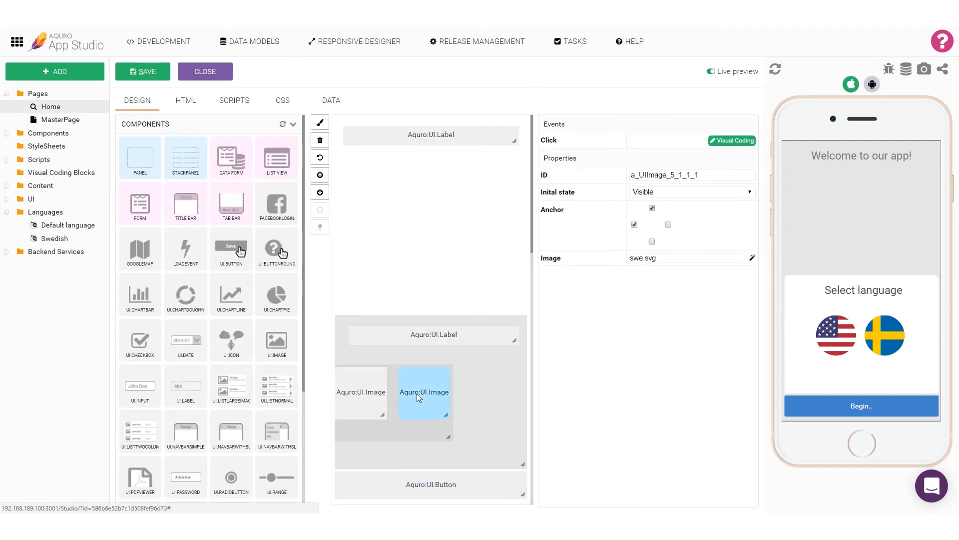
pyautogui.click(746, 141)
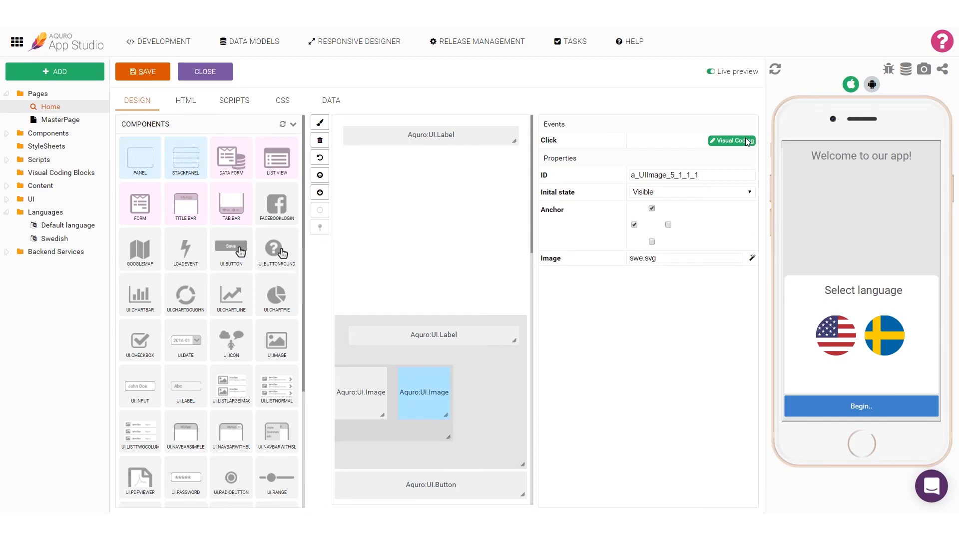
pyautogui.click(29, 196)
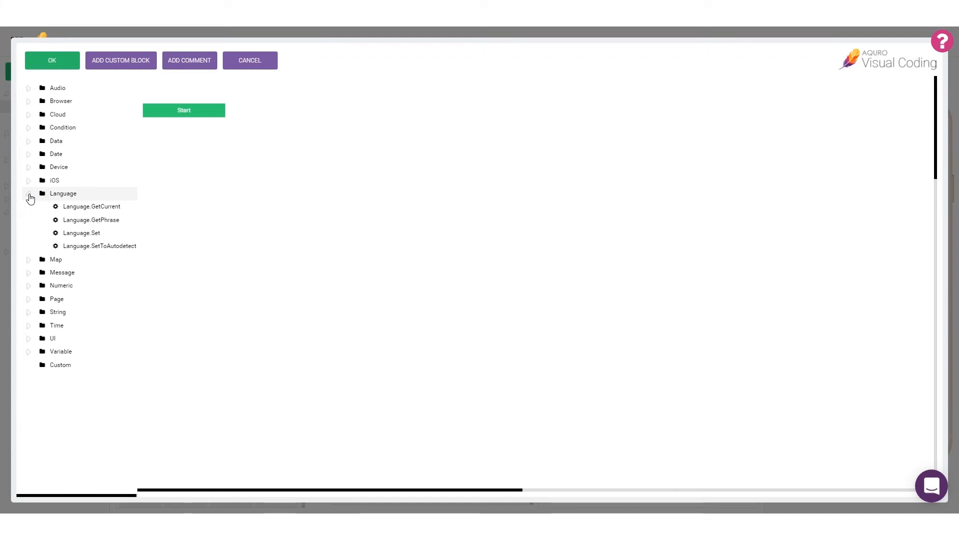
pyautogui.moveTo(95, 232); pyautogui.dragTo(298, 134)
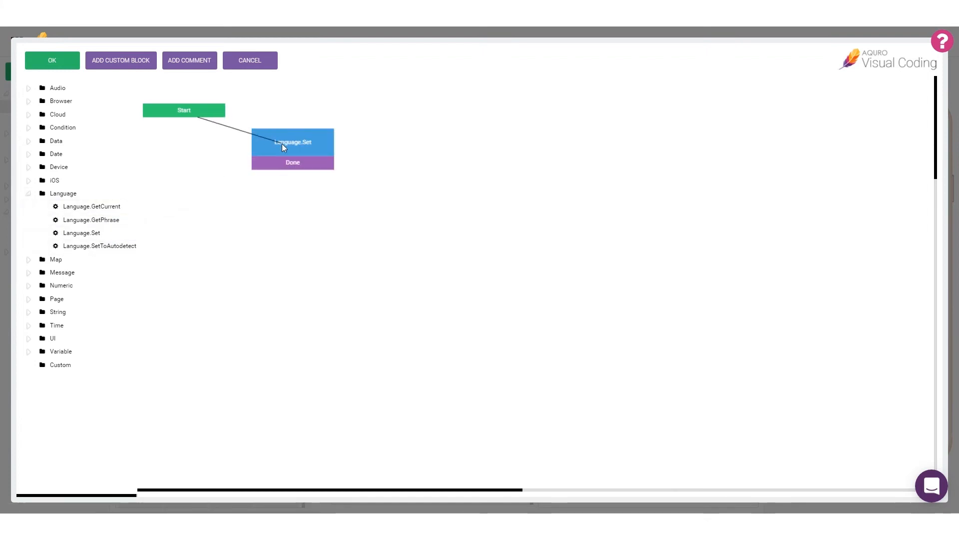
pyautogui.doubleClick(282, 143)
pyautogui.click(360, 83)
pyautogui.write('sv')
pyautogui.click(618, 136)
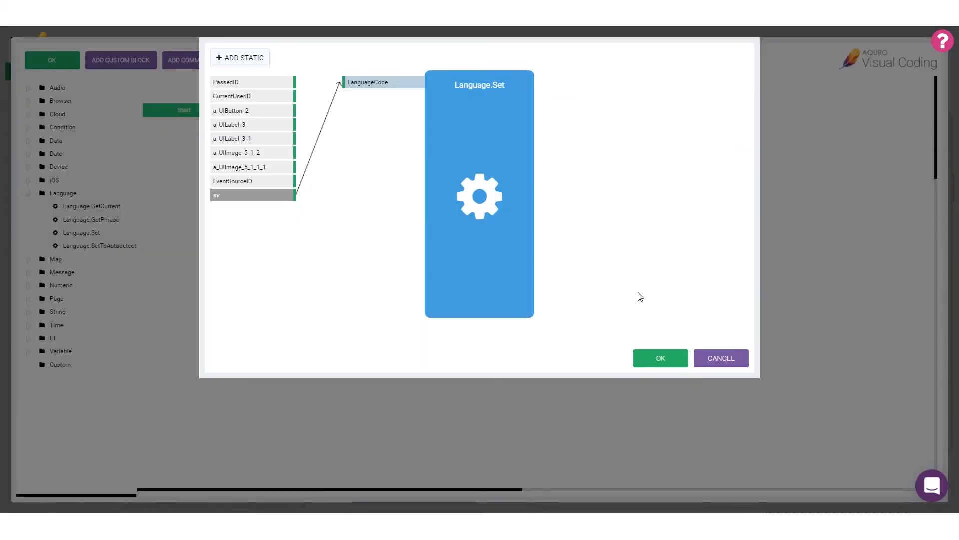
pyautogui.click(658, 357)
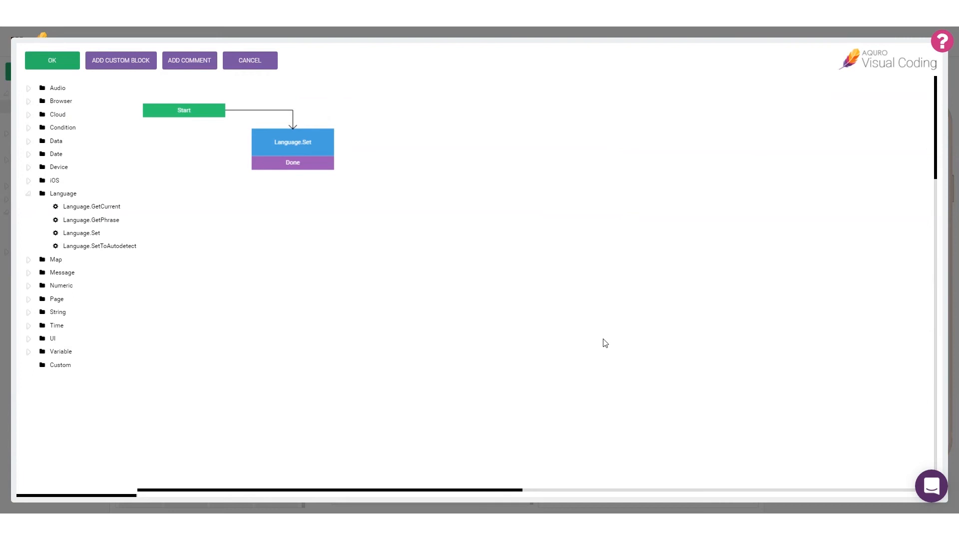
# Step: Link a Page.Load block for the Home page to Language.Set's Done output and apply the Swedish flag's click event
pyautogui.click(30, 298)
pyautogui.moveTo(80, 312); pyautogui.dragTo(433, 161)
pyautogui.moveTo(323, 167); pyautogui.dragTo(433, 169)
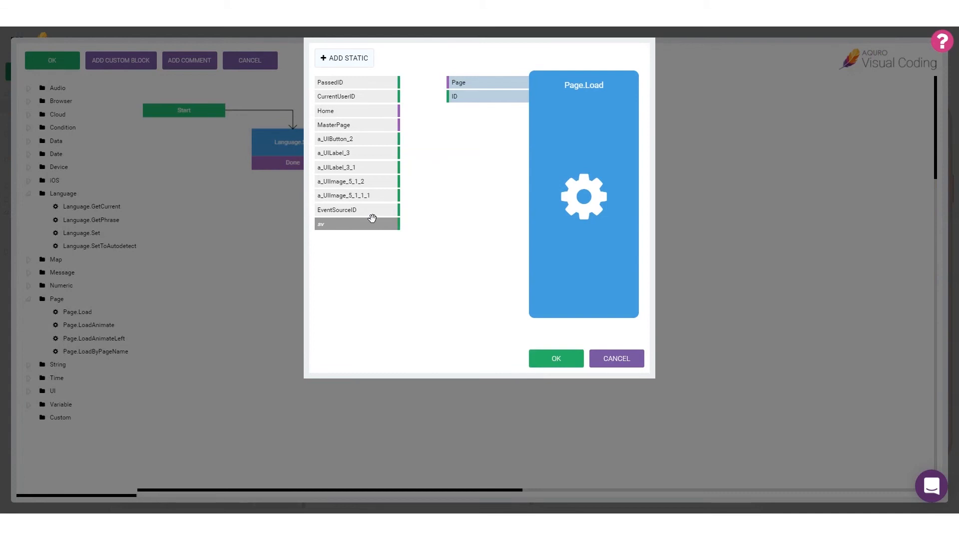
pyautogui.moveTo(341, 111); pyautogui.dragTo(449, 82)
pyautogui.click(537, 359)
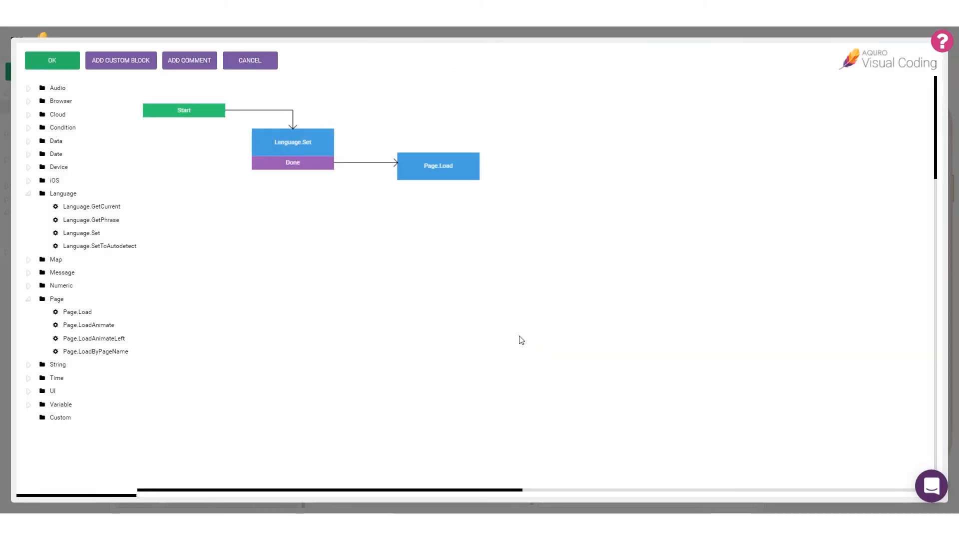
pyautogui.click(65, 65)
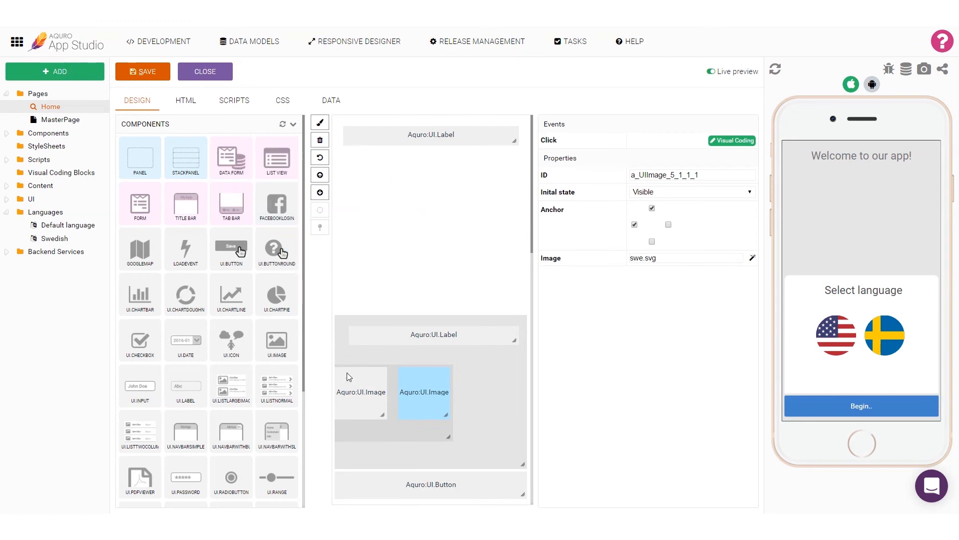
# Step: In the click event of the eng.svg flag image, link a Language.Set block to Start with the static LanguageCode "en"
pyautogui.click(367, 400)
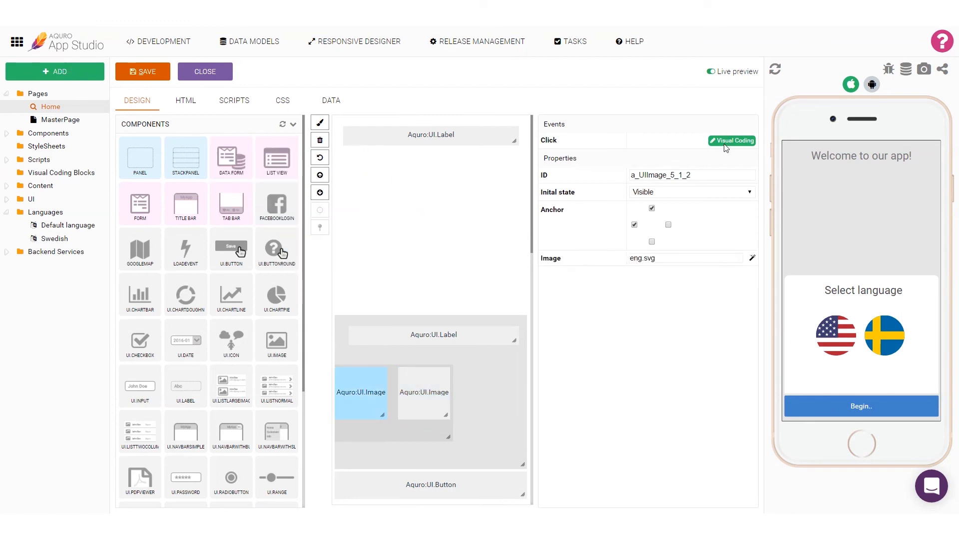
pyautogui.click(728, 144)
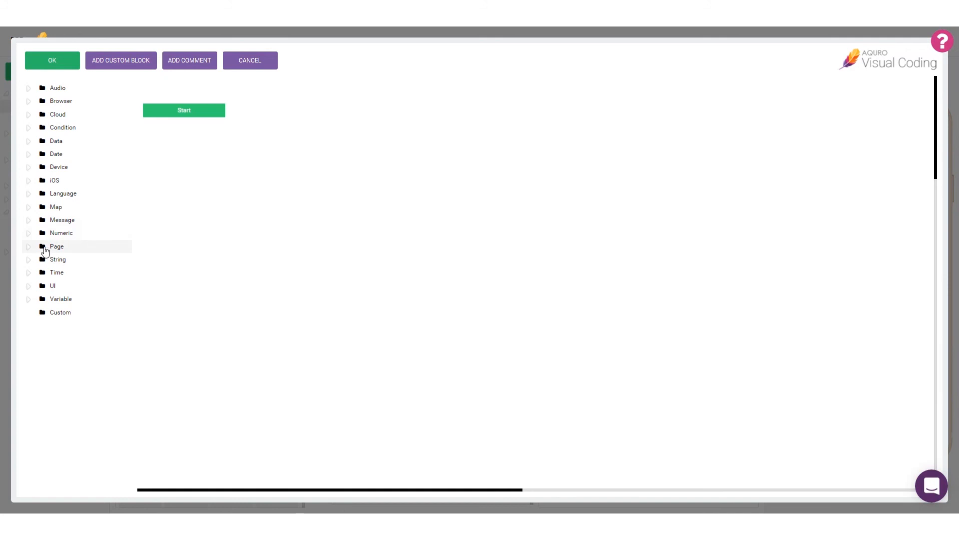
pyautogui.click(30, 194)
pyautogui.moveTo(92, 233); pyautogui.dragTo(288, 153)
pyautogui.moveTo(186, 111); pyautogui.dragTo(288, 143)
pyautogui.doubleClick(288, 144)
pyautogui.doubleClick(363, 83)
pyautogui.write('en')
pyautogui.click(613, 131)
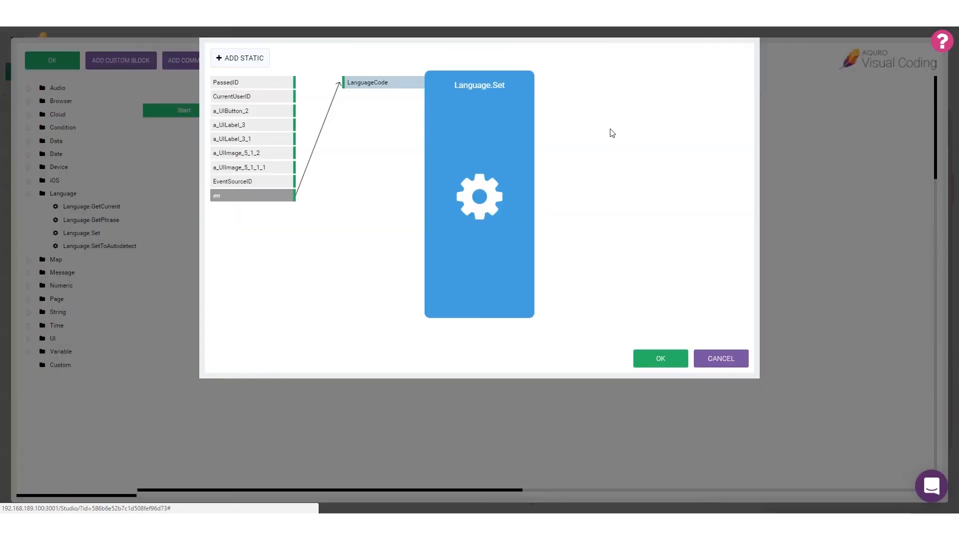
pyautogui.click(655, 359)
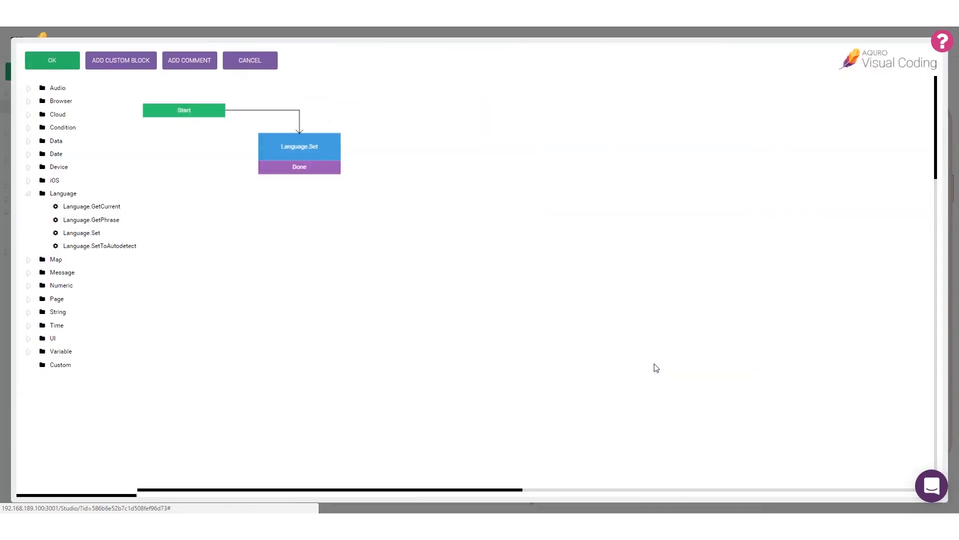
# Step: Link a Page.Load block for the Home page to Language.Set's Done output, apply the English flag's click event and save the page
pyautogui.click(29, 300)
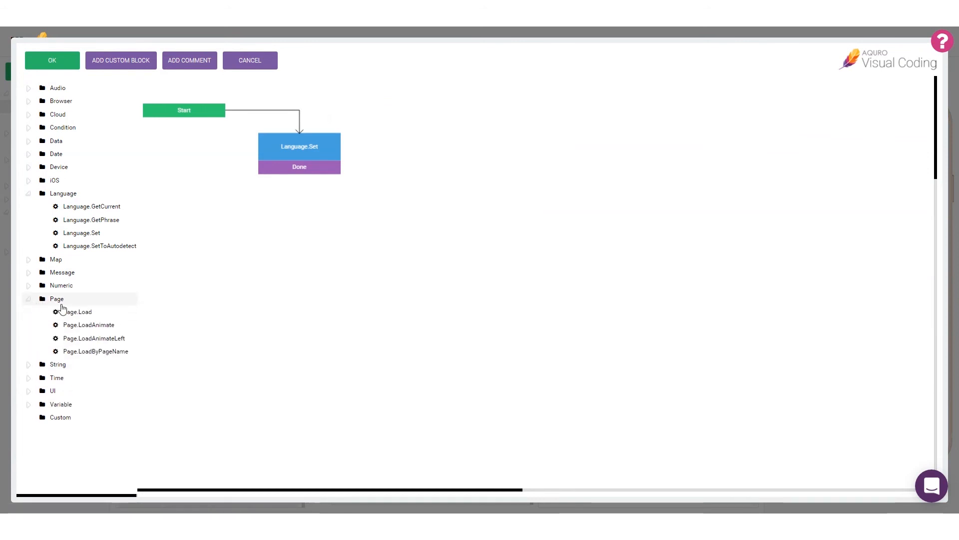
pyautogui.moveTo(75, 311); pyautogui.dragTo(426, 170)
pyautogui.moveTo(331, 170); pyautogui.dragTo(426, 183)
pyautogui.moveTo(340, 110); pyautogui.dragTo(465, 83)
pyautogui.click(544, 359)
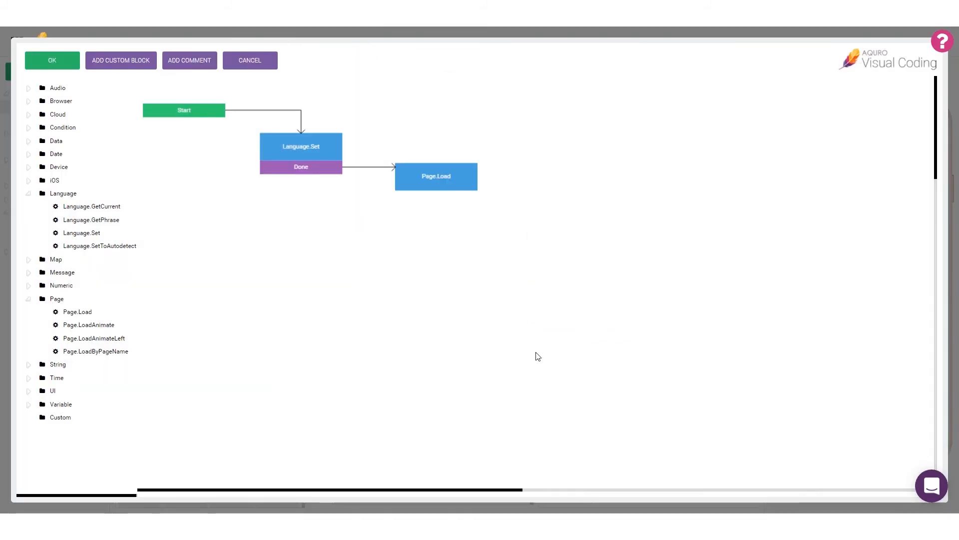
pyautogui.click(65, 59)
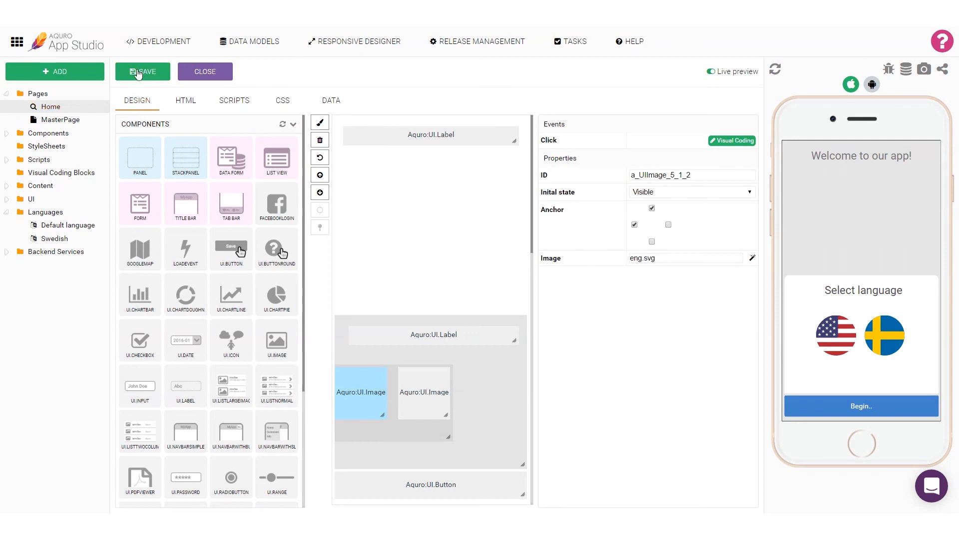
# Step: Test the language switch in the live preview by choosing the Swedish flag and the US flag in turn
pyautogui.click(882, 337)
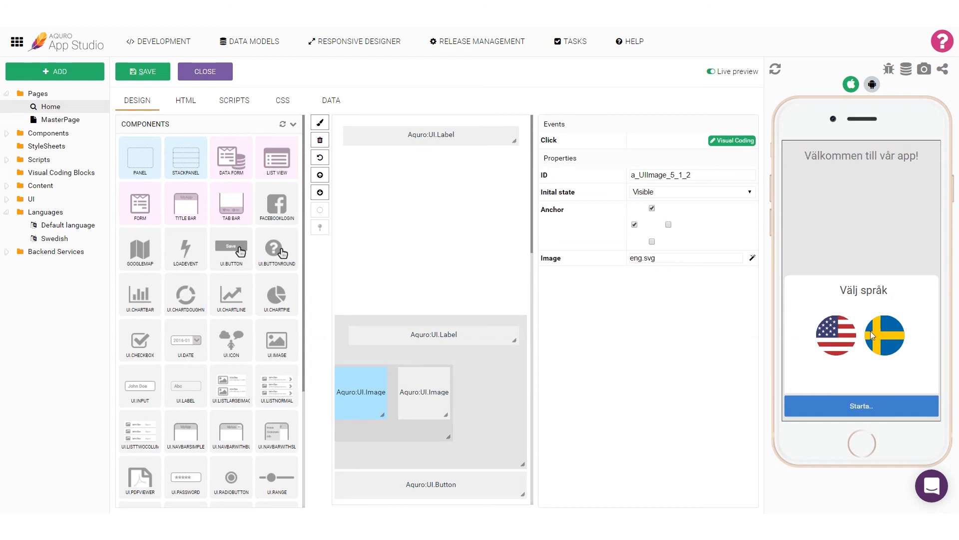
pyautogui.click(826, 344)
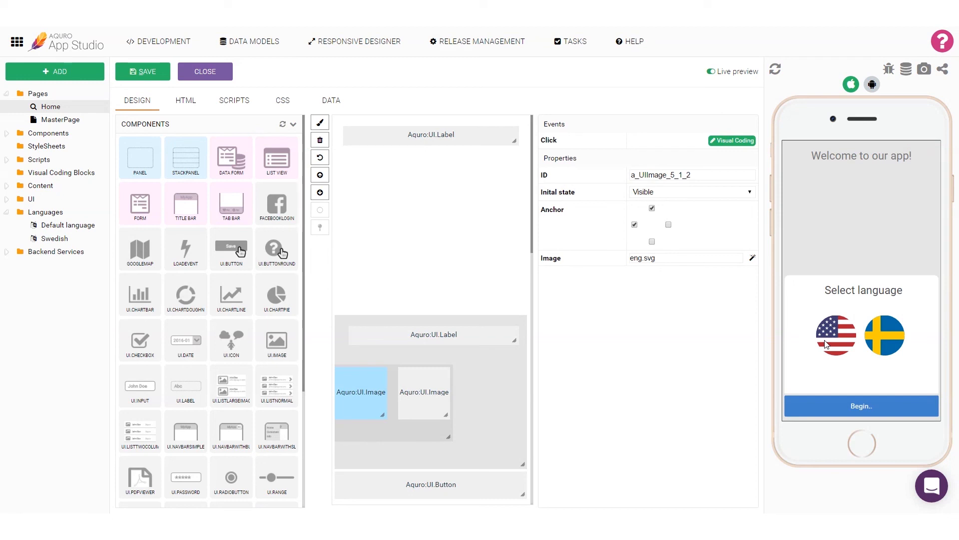